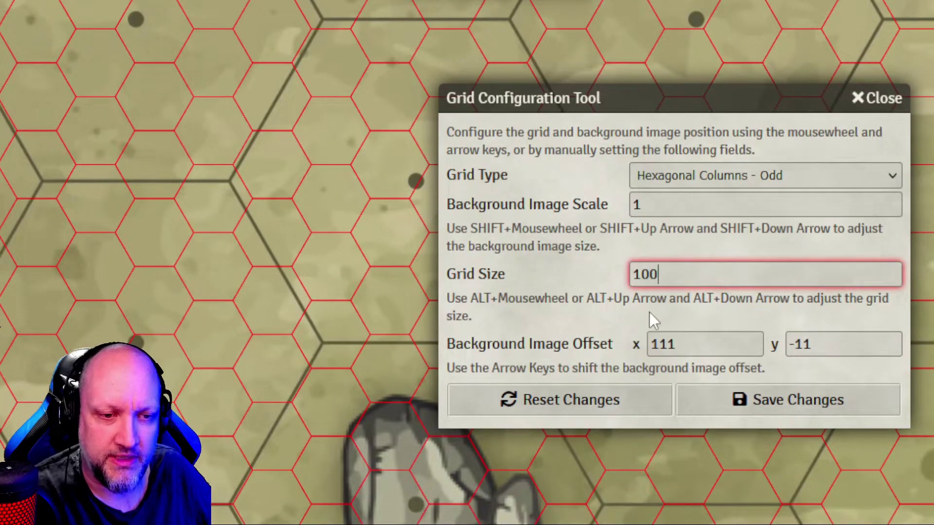
- Shift the background image to a horizontal offset of 99 so the map's large hexes line up with the grid
left_click(584, 247)
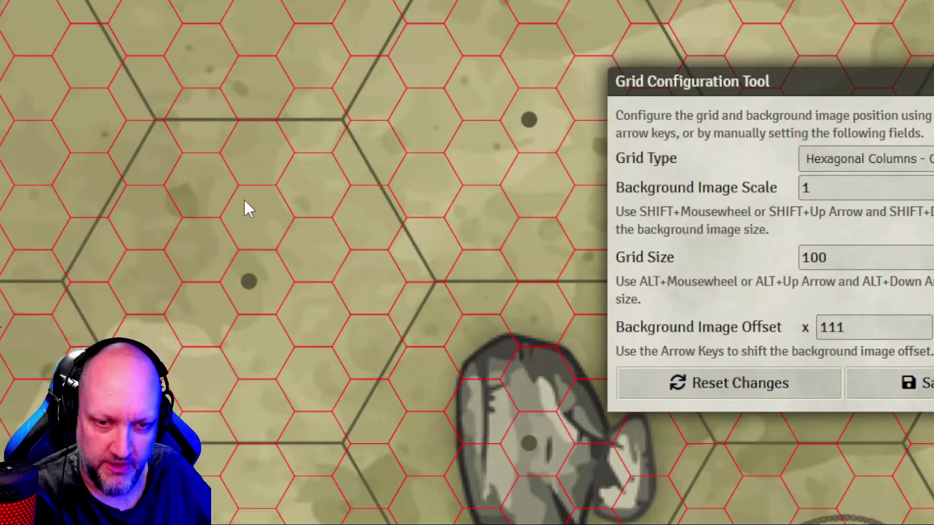
key("Left")
key("Left")
key("Left")
key("Left")
key("Left")
key("Left")
key("Left")
key("Left")
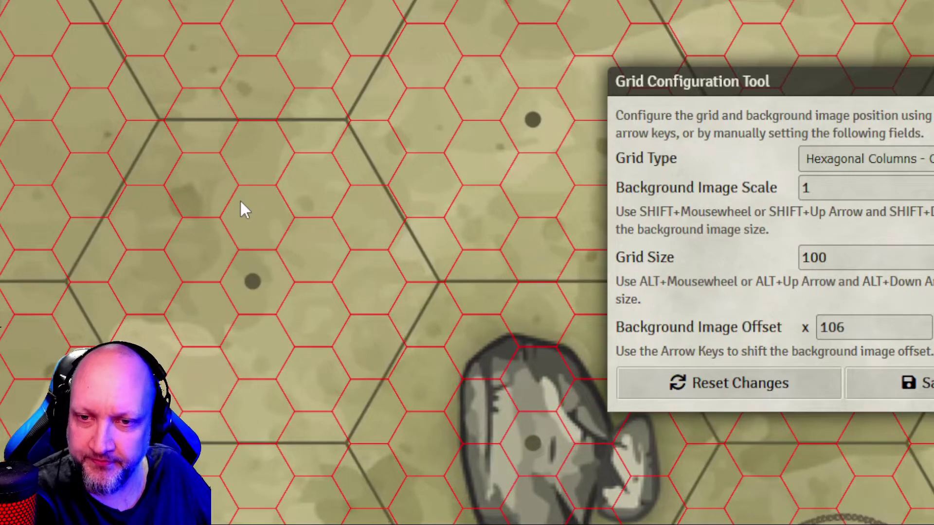
key("Left")
key("Left")
key("Left")
key("Left")
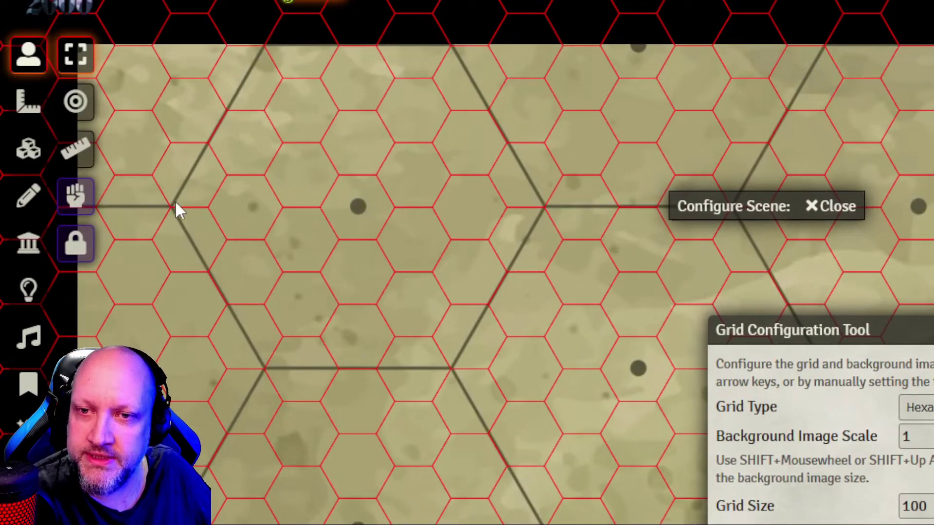
- Examine how the grid lines up with the printed hexes across the rest of the map
scroll(175, 201, "down", 1)
scroll(379, 294, "down", 4)
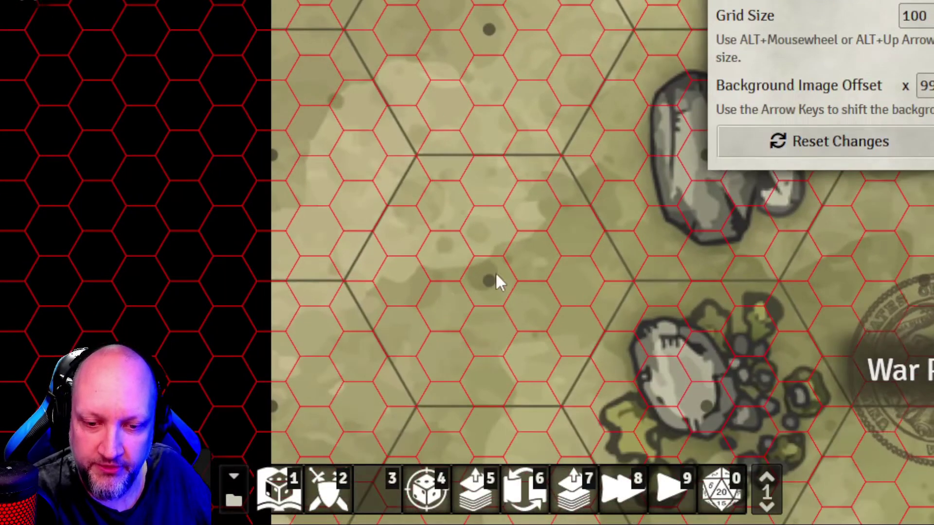
left_click_drag(495, 272, 415, 64)
left_click_drag(390, 396, 378, 214)
left_click_drag(402, 433, 412, 117)
left_click_drag(397, 496, 414, 224)
mouse_move(452, 496)
left_mouse_down()
mouse_move(462, 362)
mouse_move(454, 210)
left_mouse_up()
left_click_drag(456, 486, 424, 209)
mouse_move(427, 491)
left_mouse_down()
mouse_move(399, 395)
mouse_move(396, 209)
left_mouse_up()
mouse_move(465, 492)
left_mouse_down()
mouse_move(471, 369)
mouse_move(506, 209)
left_mouse_up()
left_click_drag(402, 491, 440, 369)
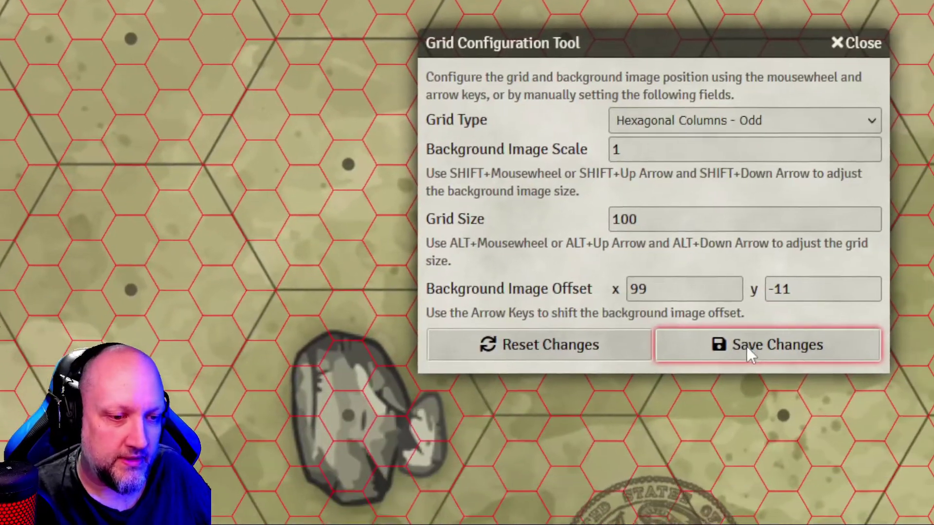
- Save the grid alignment, accepting the scene dimension change, and set and save the scene's grid scale as 2 m
left_click(746, 346)
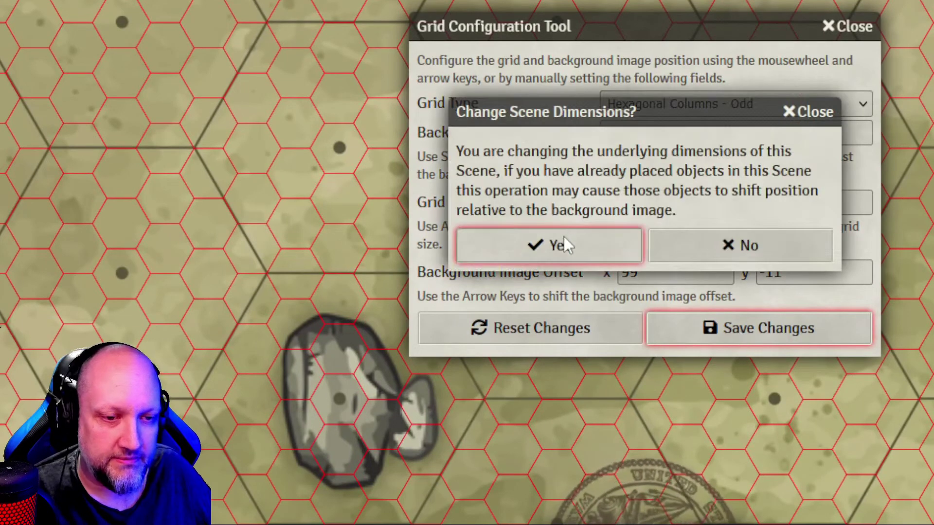
left_click(563, 240)
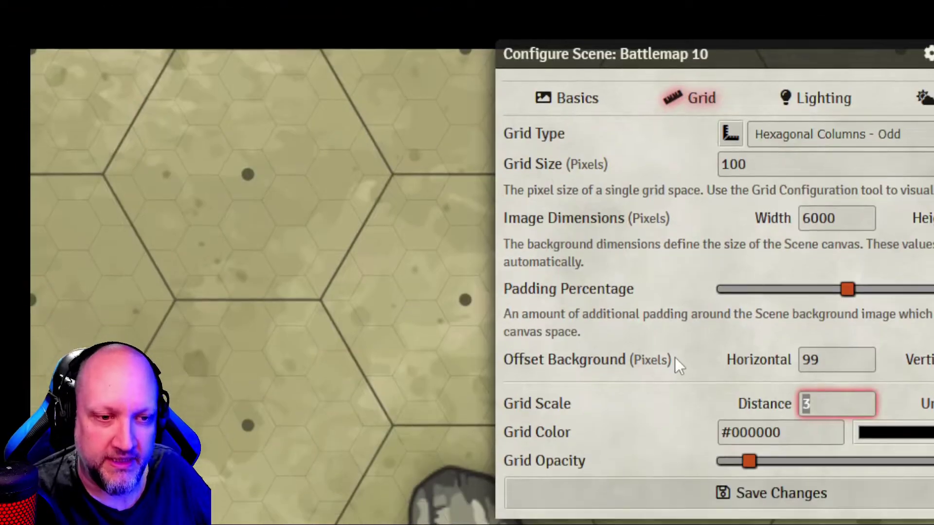
type("2")
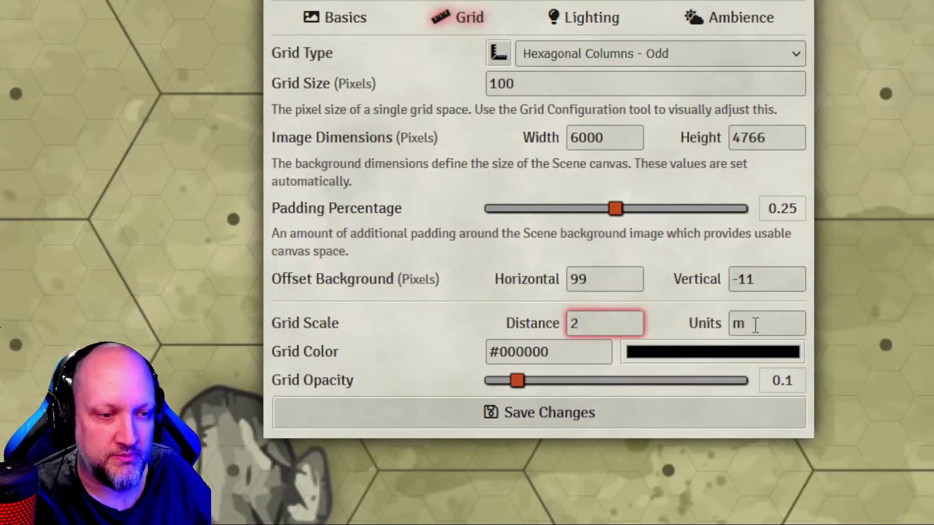
left_click(895, 324)
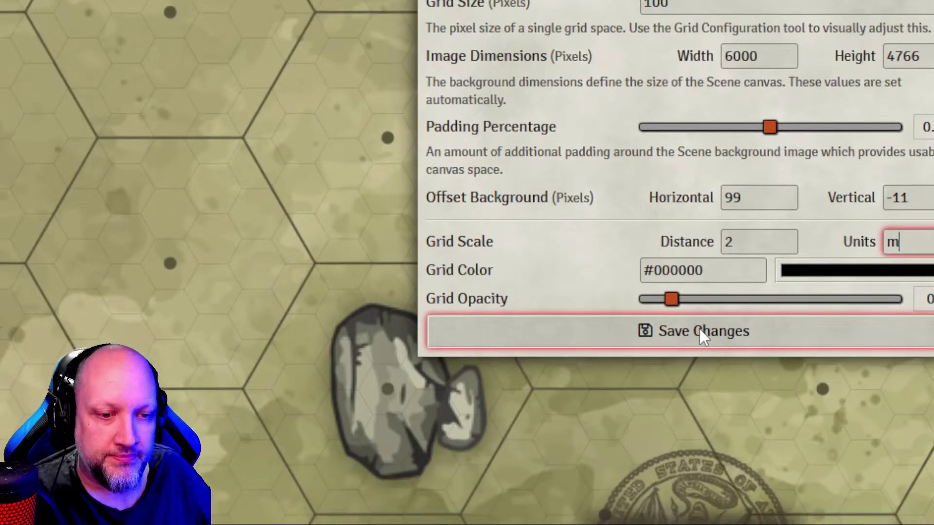
left_click(700, 328)
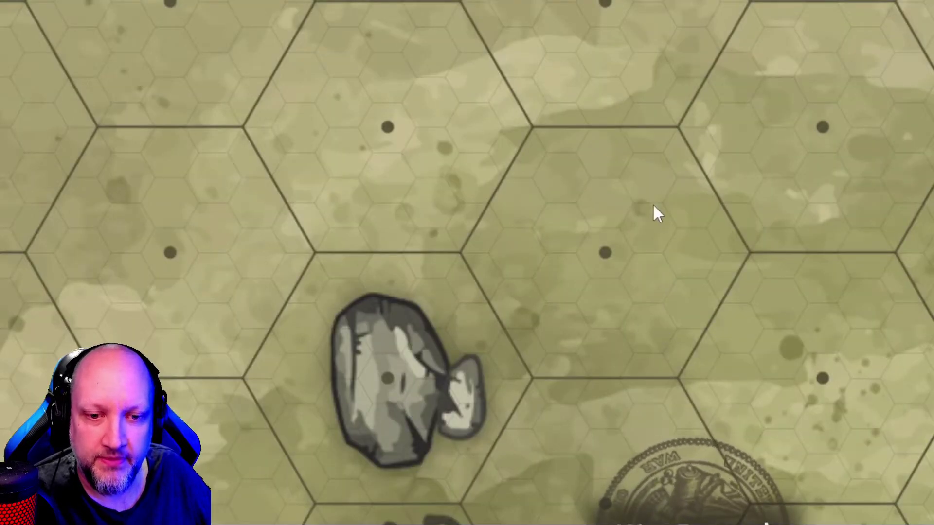
- Place the helmeted soldier character's token on the map beside the large rock and measure distances from it across the large hex
left_click_drag(653, 203, 439, 218)
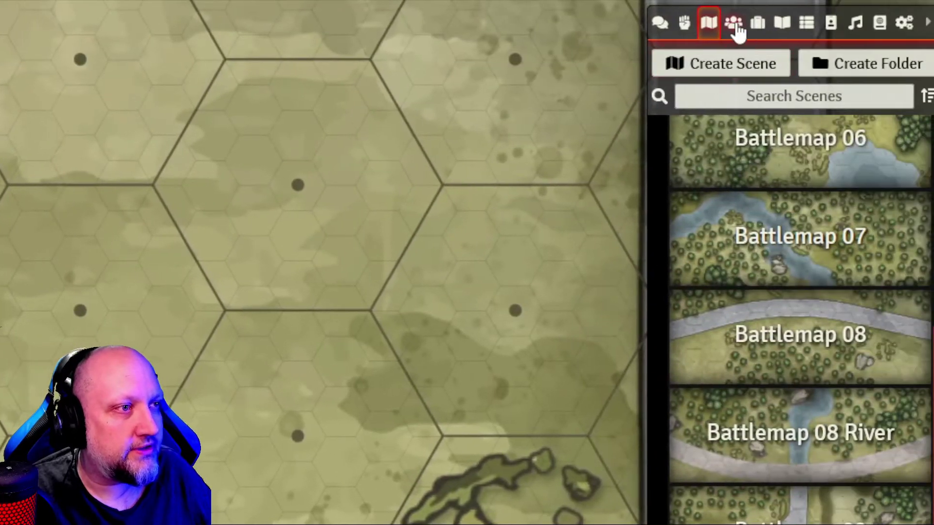
left_click(735, 23)
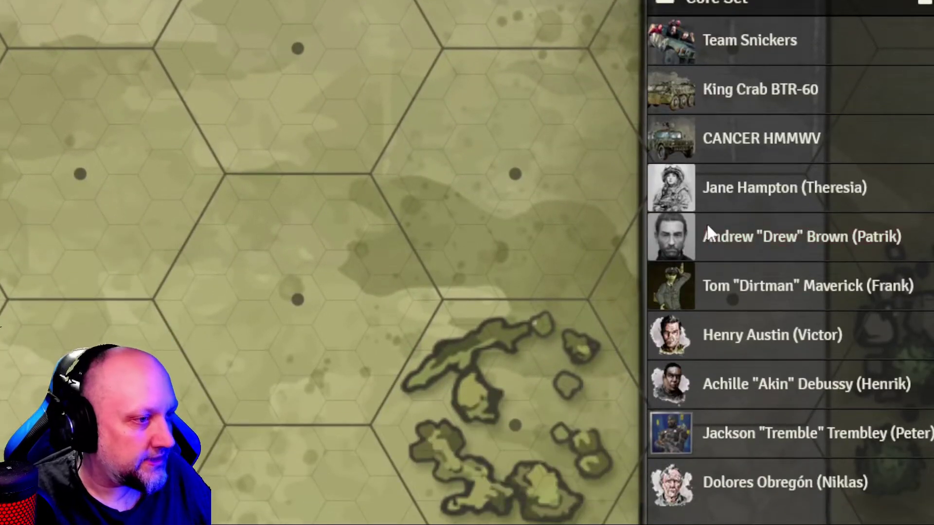
left_click_drag(726, 192, 91, 351)
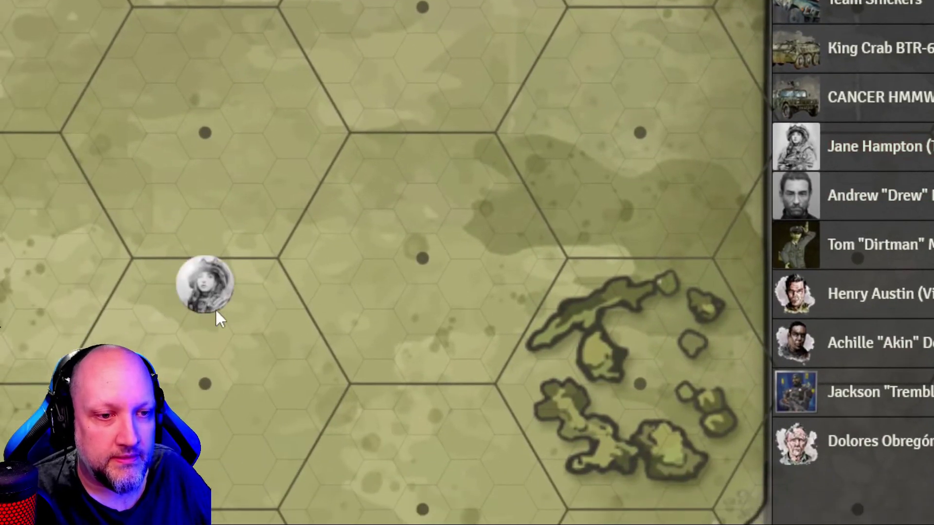
left_click_drag(201, 284, 196, 219)
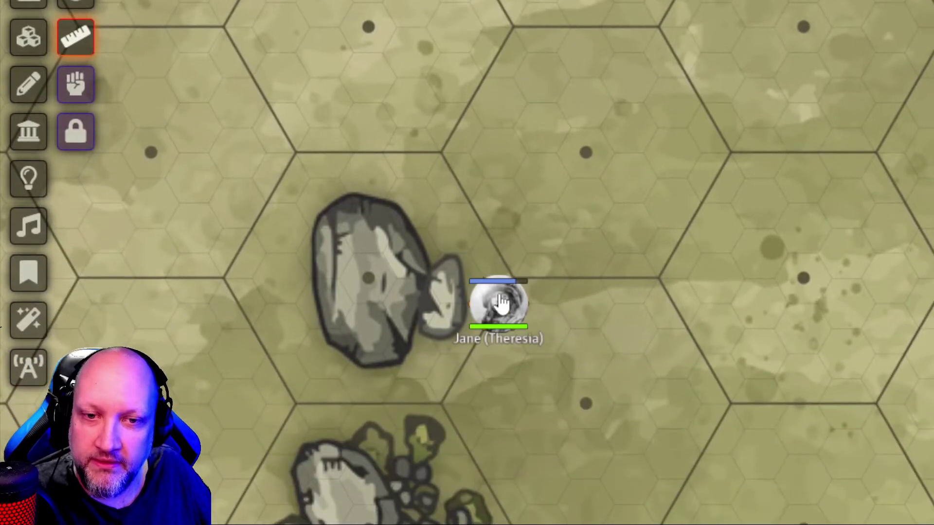
left_click_drag(721, 221, 700, 168)
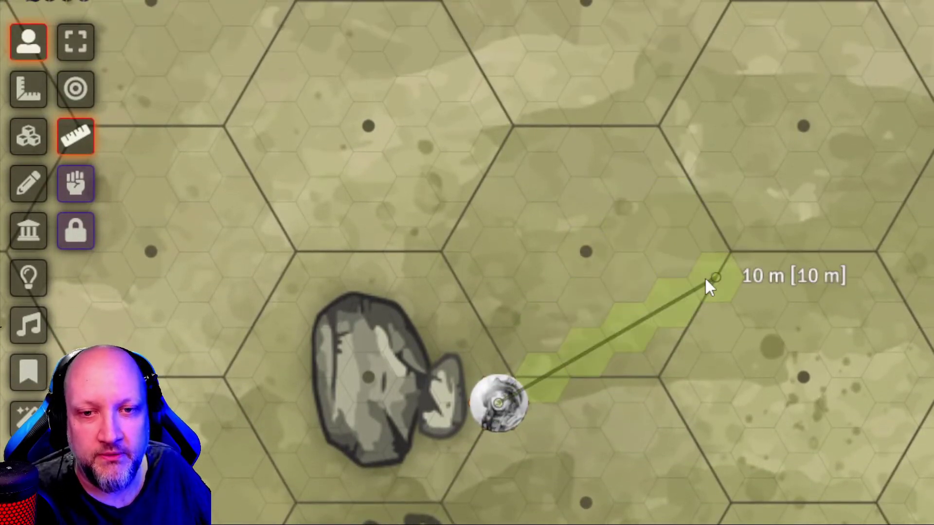
left_click_drag(706, 282, 701, 240)
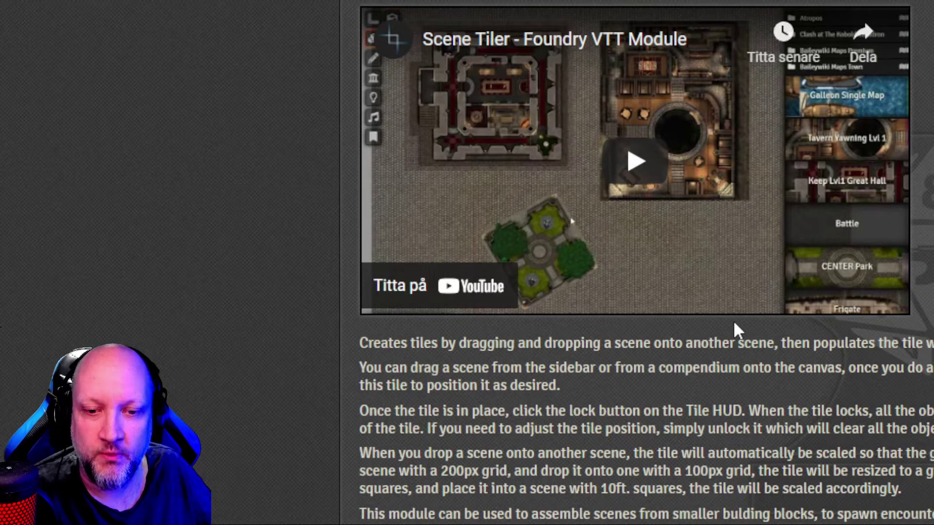
- Review the Scene Tiler module description, return to Foundry VTT and look over the Battle Mat scene with its tiles and walls
scroll(734, 323, "down", 5)
left_click(225, 506)
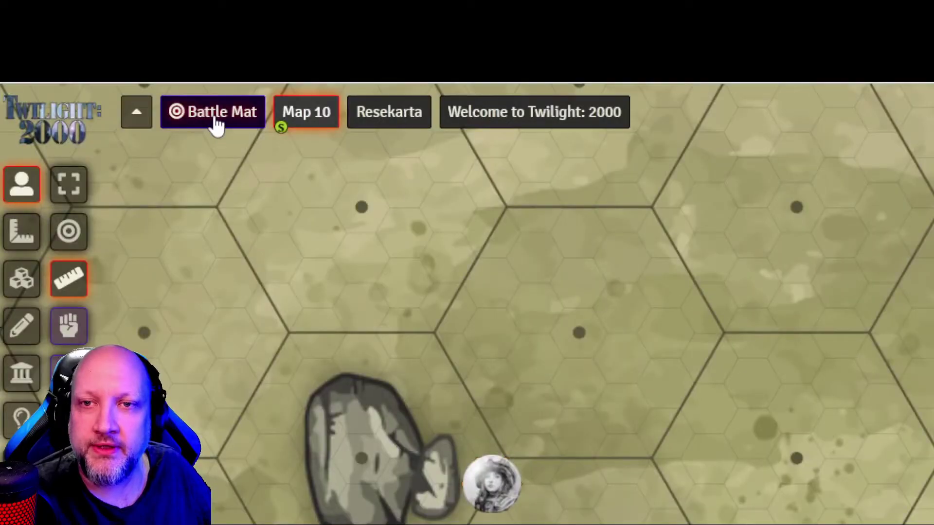
left_click(217, 119)
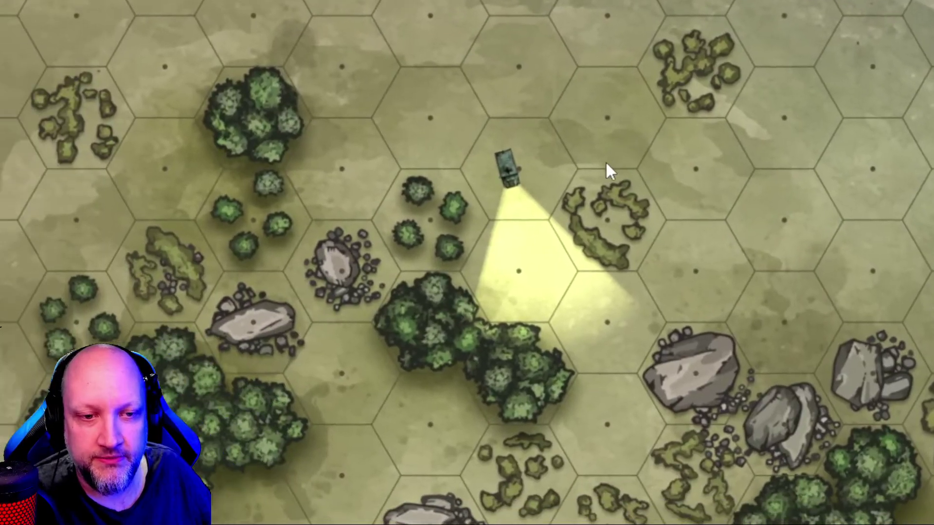
left_click_drag(606, 162, 795, 318)
left_click_drag(149, 244, 264, 466)
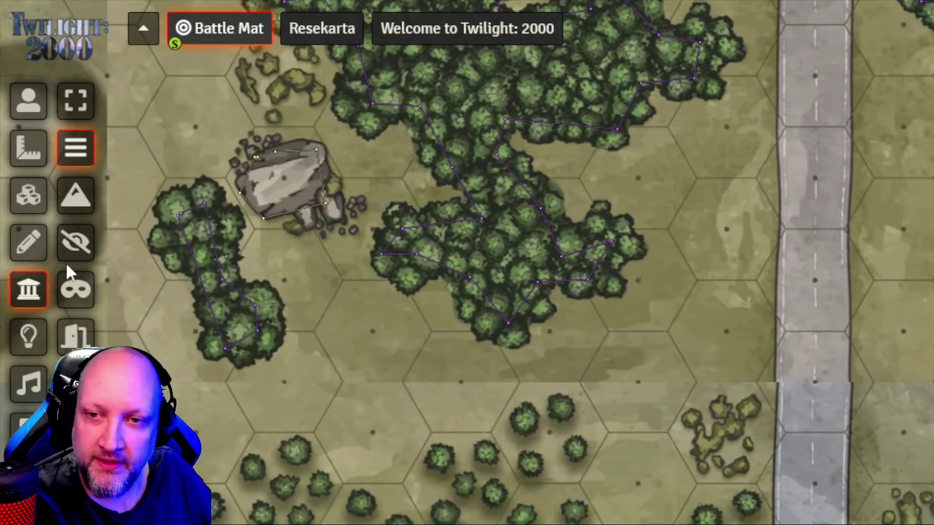
- Unlock the forest tile with the pond on the battle mat and remove it
left_click(25, 117)
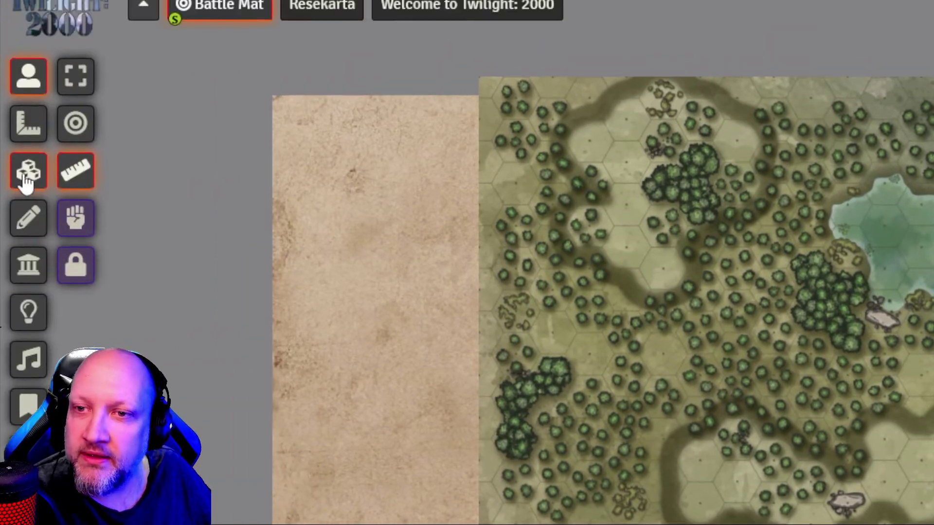
left_click(26, 175)
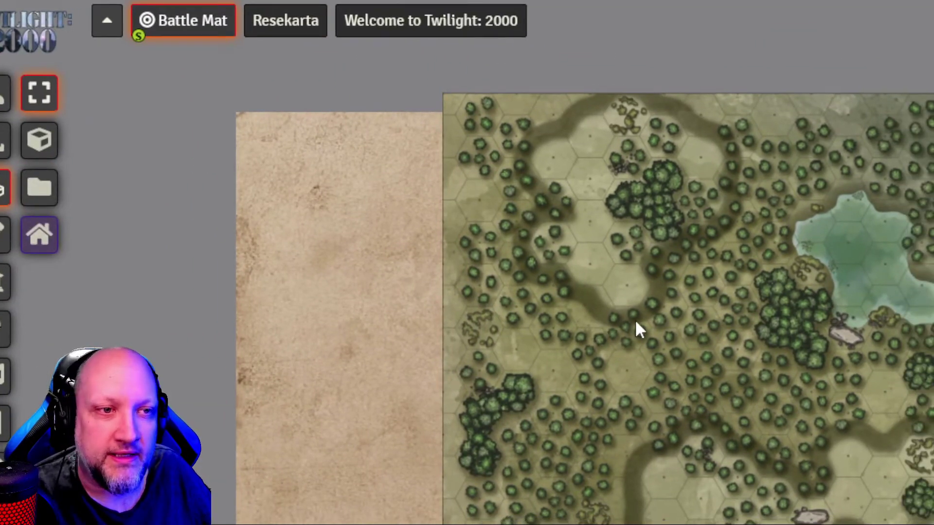
scroll(812, 261, "up", 10)
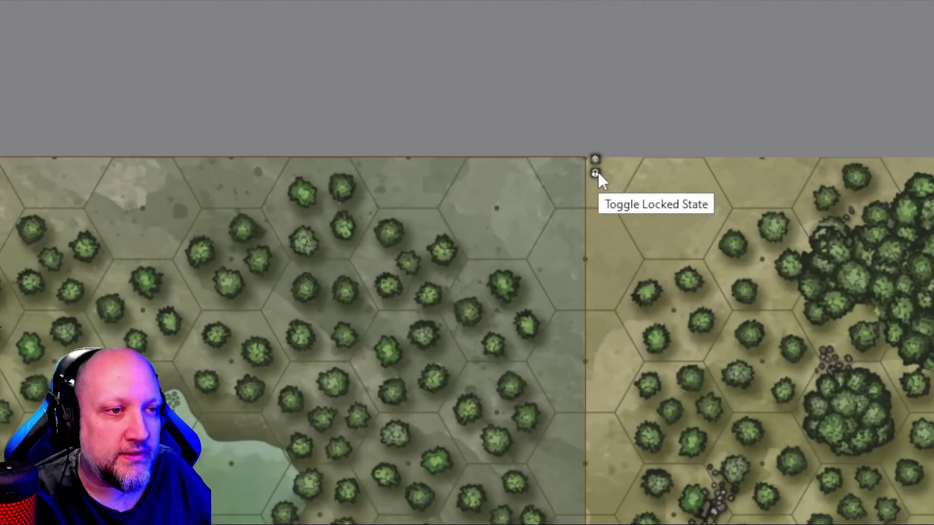
left_click(596, 174)
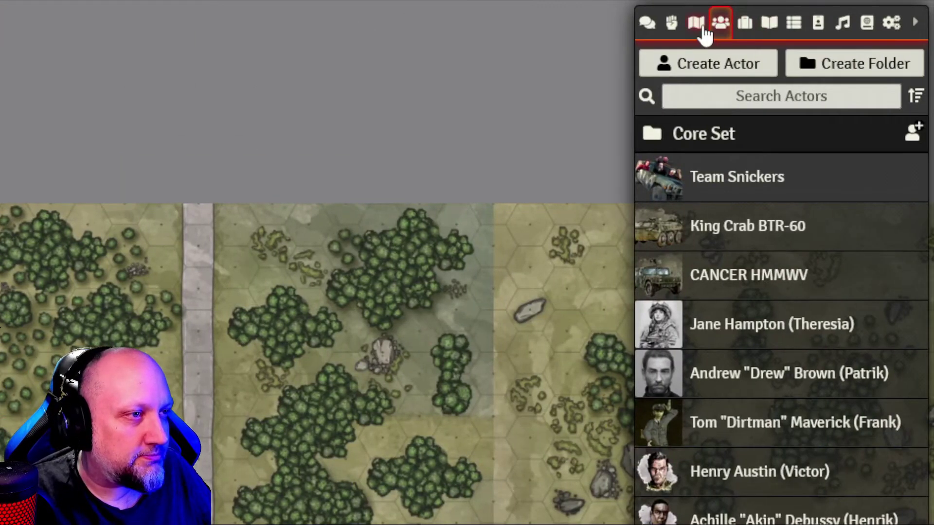
- Add the Battlemap 03 scene to the battle mat as a tile and align it with the neighbouring map tiles
left_click(704, 28)
scroll(773, 280, "up", 10)
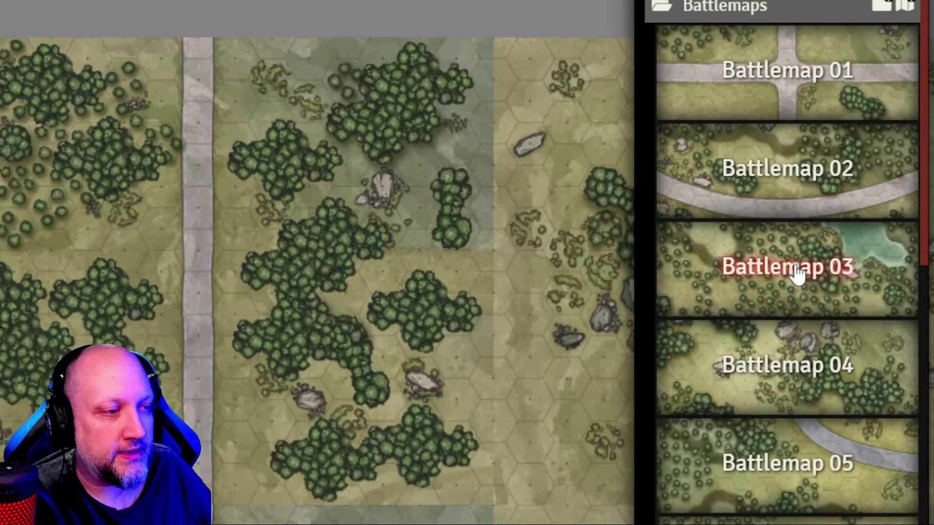
left_click_drag(798, 275, 0, 265)
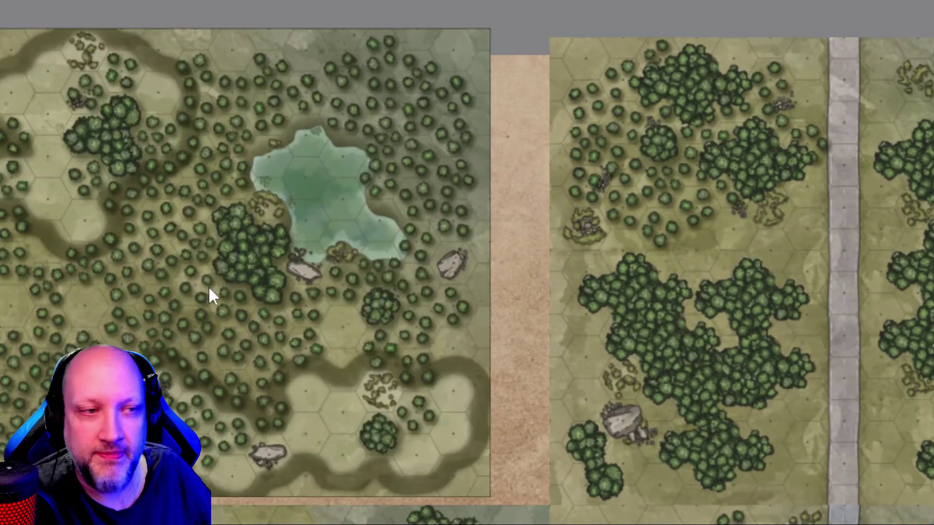
left_click_drag(190, 256, 253, 266)
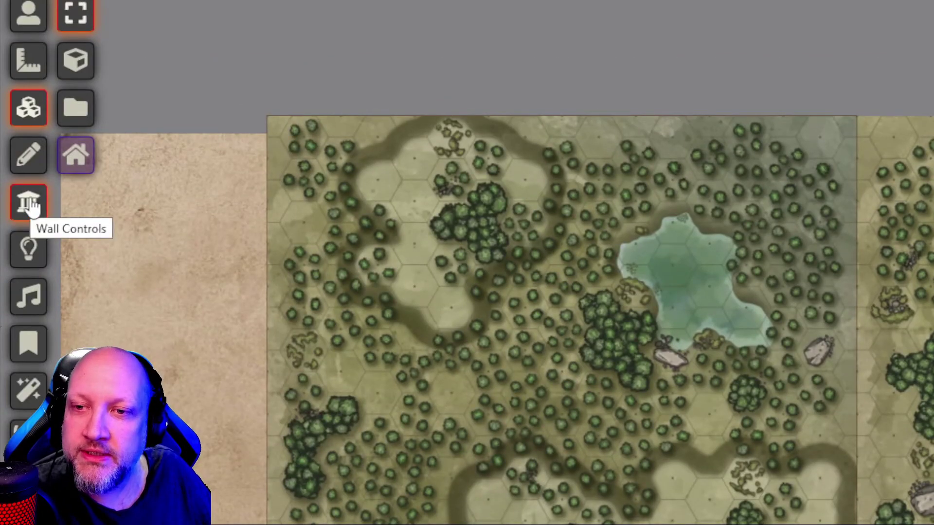
- Check the newly placed Battlemap 03 tile for walls and lock the tile in place
left_click(30, 204)
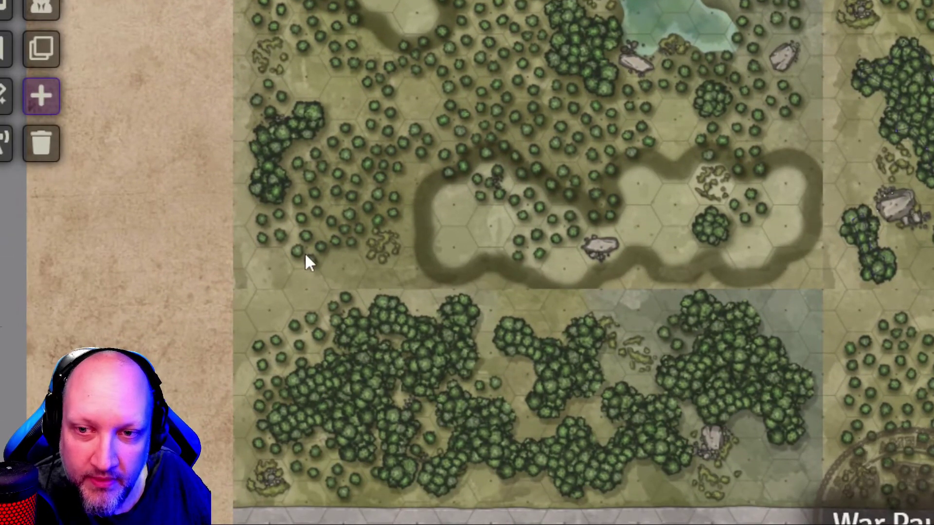
scroll(731, 264, "up", 10)
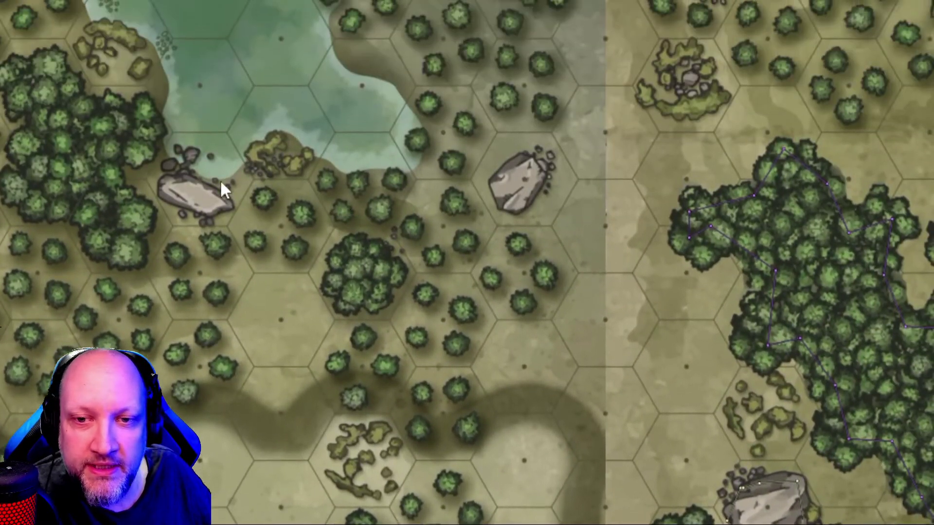
left_click_drag(343, 254, 758, 378)
left_click_drag(507, 191, 632, 160)
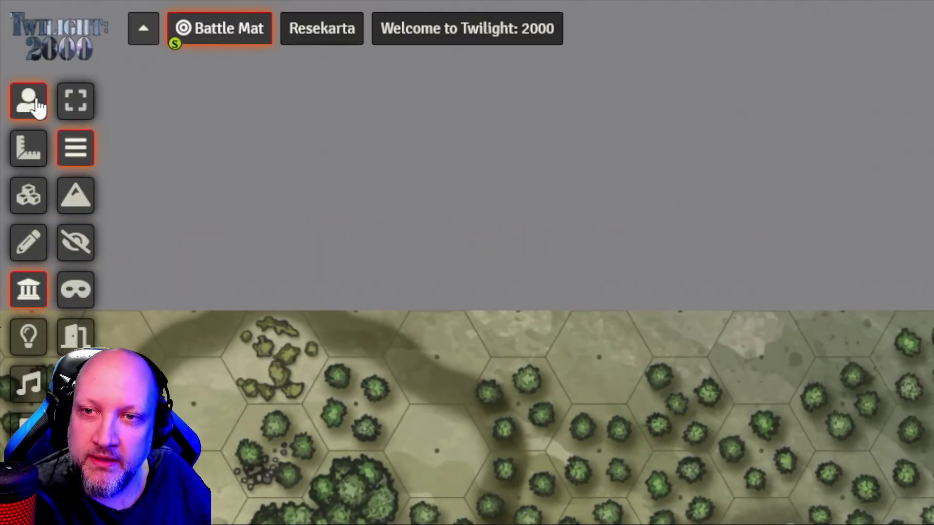
left_click(37, 105)
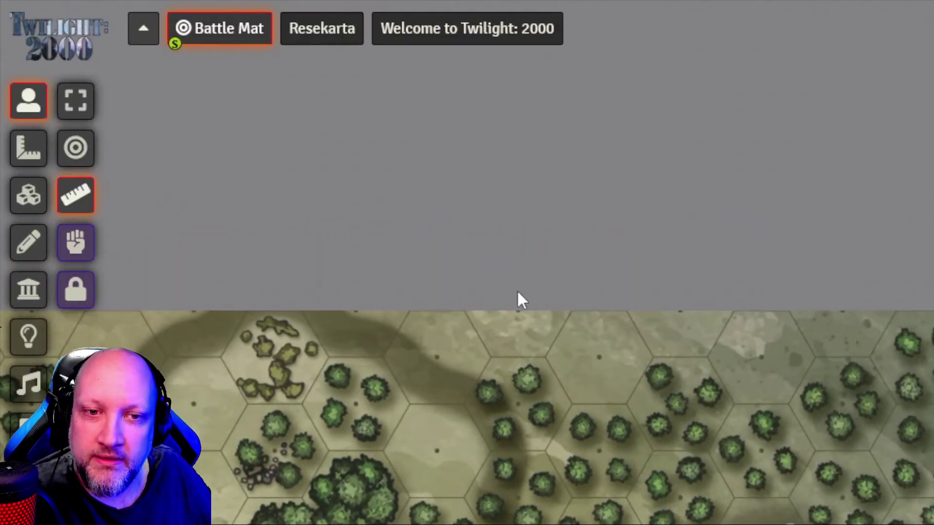
left_click(32, 207)
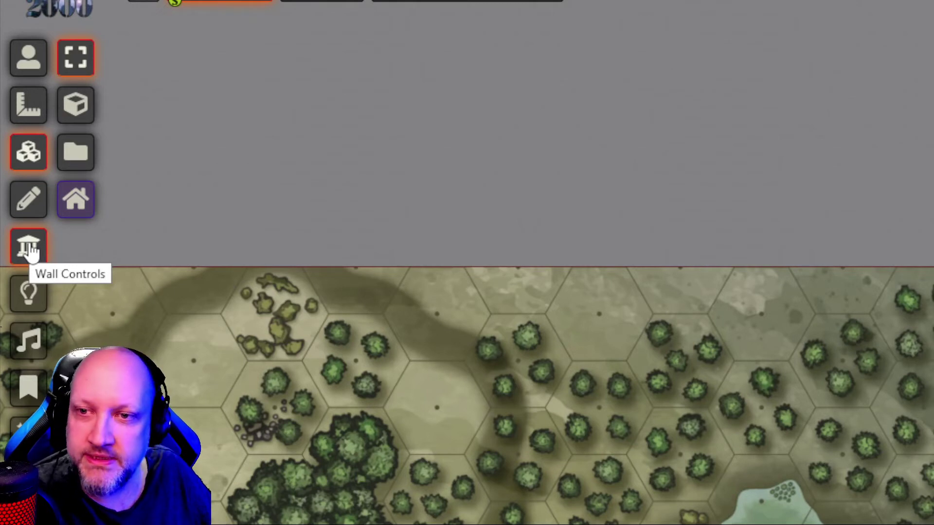
- Examine the walls around the tree clusters and rocks on the locked Battlemap 03 tile
left_click(29, 246)
scroll(681, 325, "up", 6)
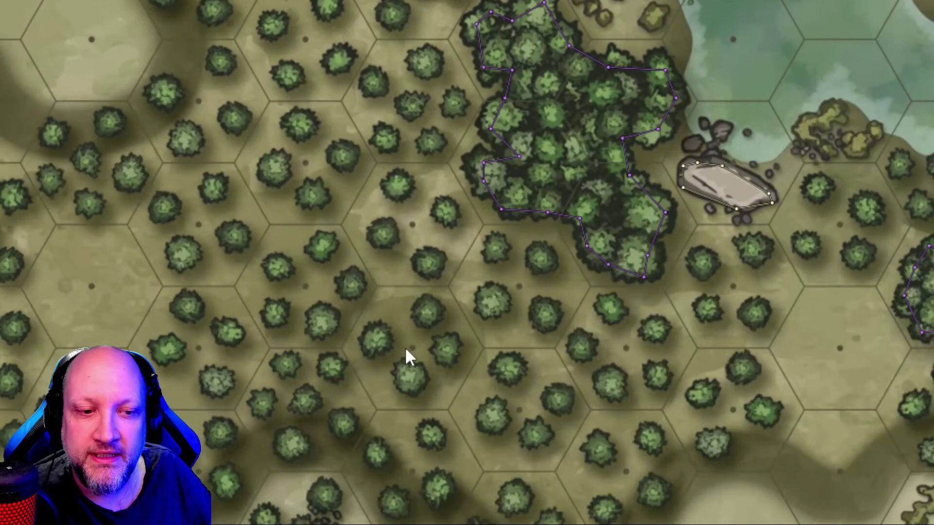
left_click_drag(404, 347, 280, 346)
scroll(230, 293, "down", 15)
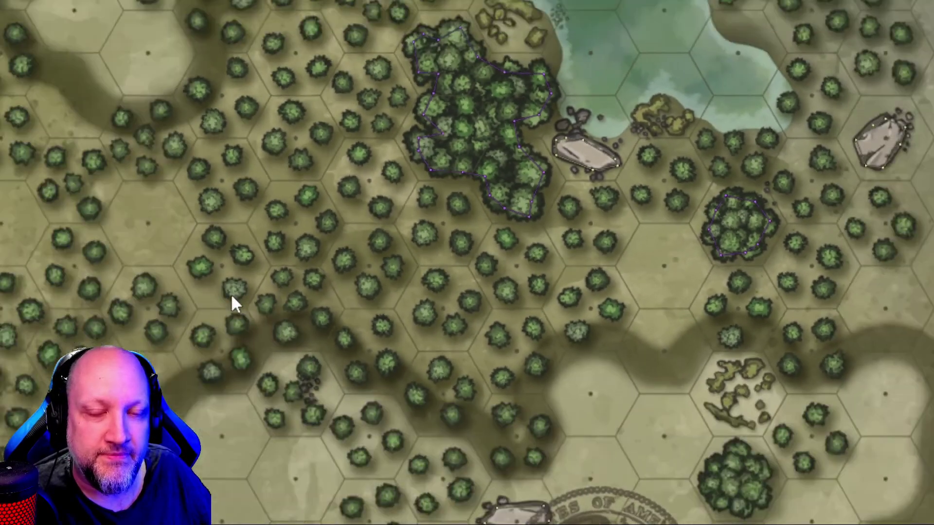
left_click_drag(454, 227, 192, 243)
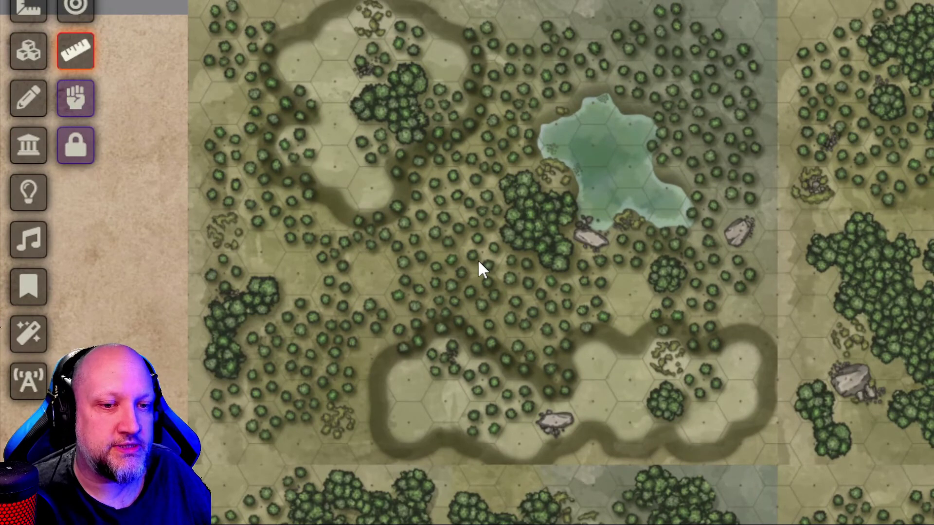